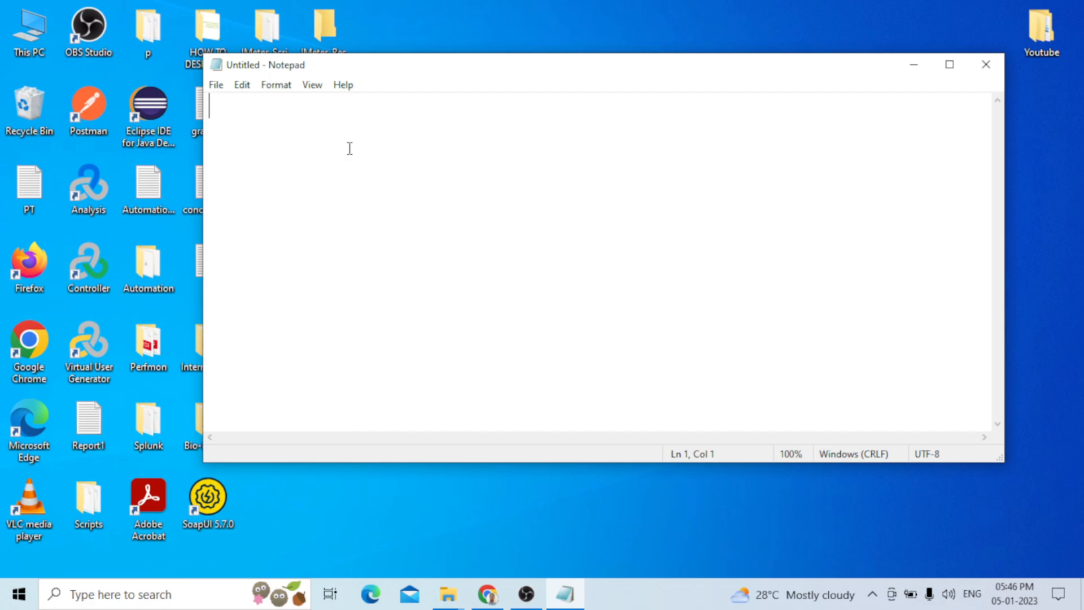
Write the heading "How to use Assertions in Apache JMeter Tool" in the blank Notepad document
text(How to use )
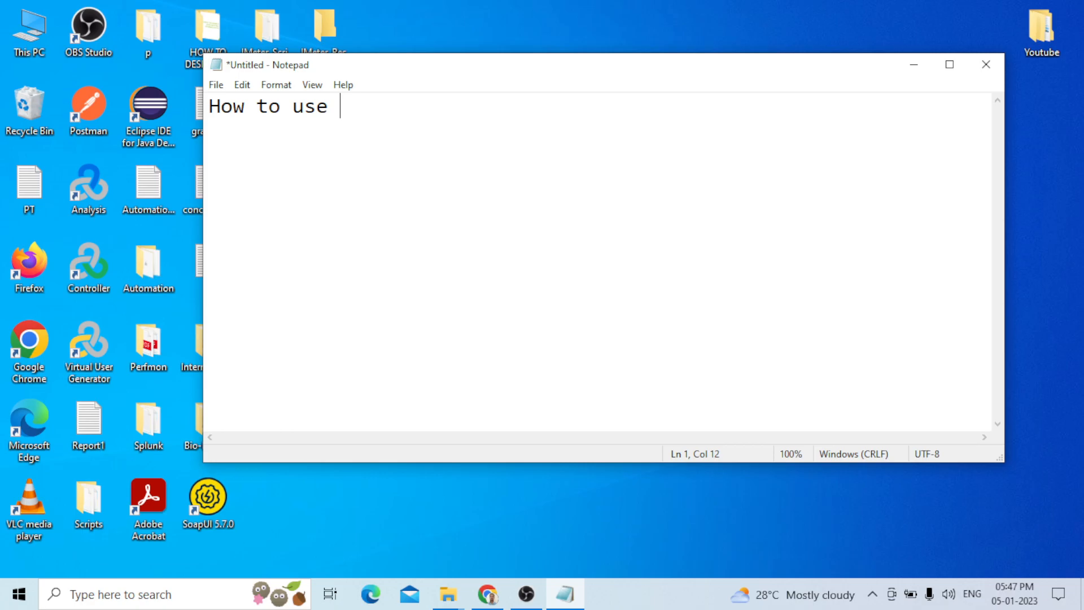
text(Assertions in )
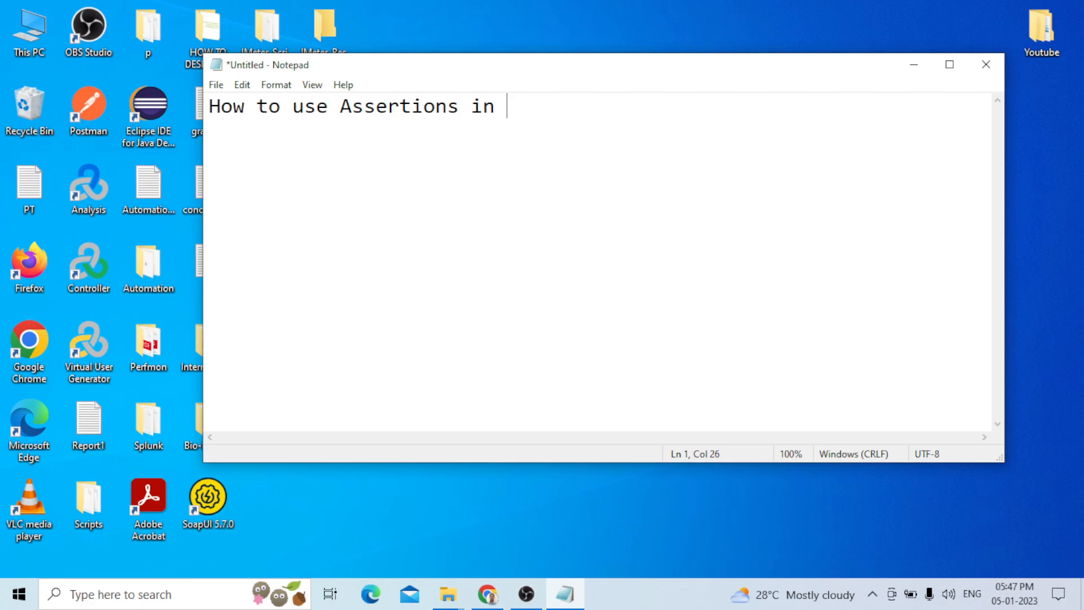
text(Apache JMeter )
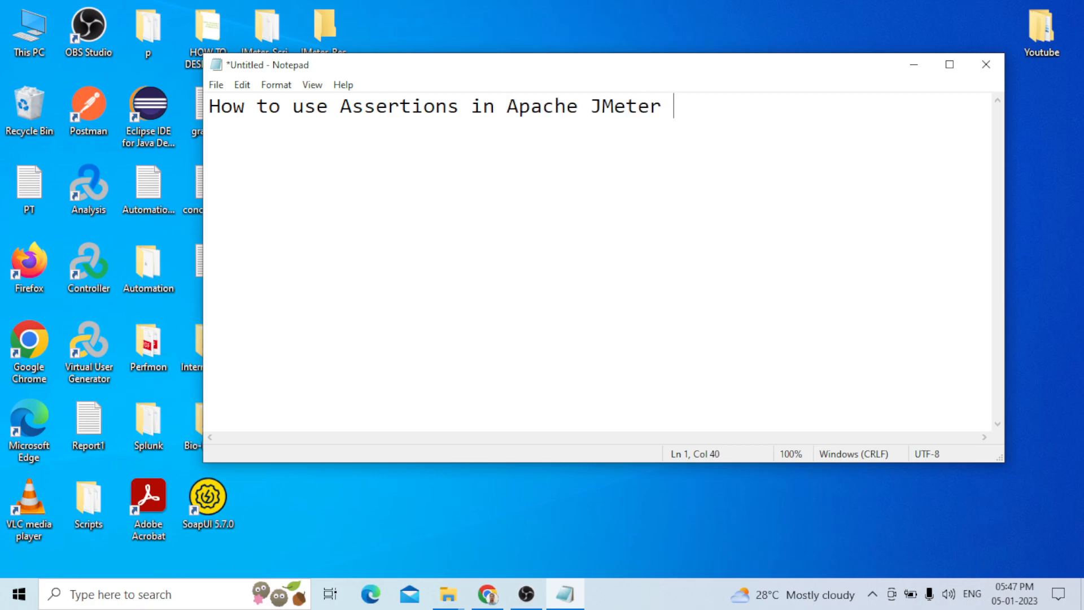
text(Tool)
Underline the heading with a line of asterisks on the next line
key(Return)
text(**)
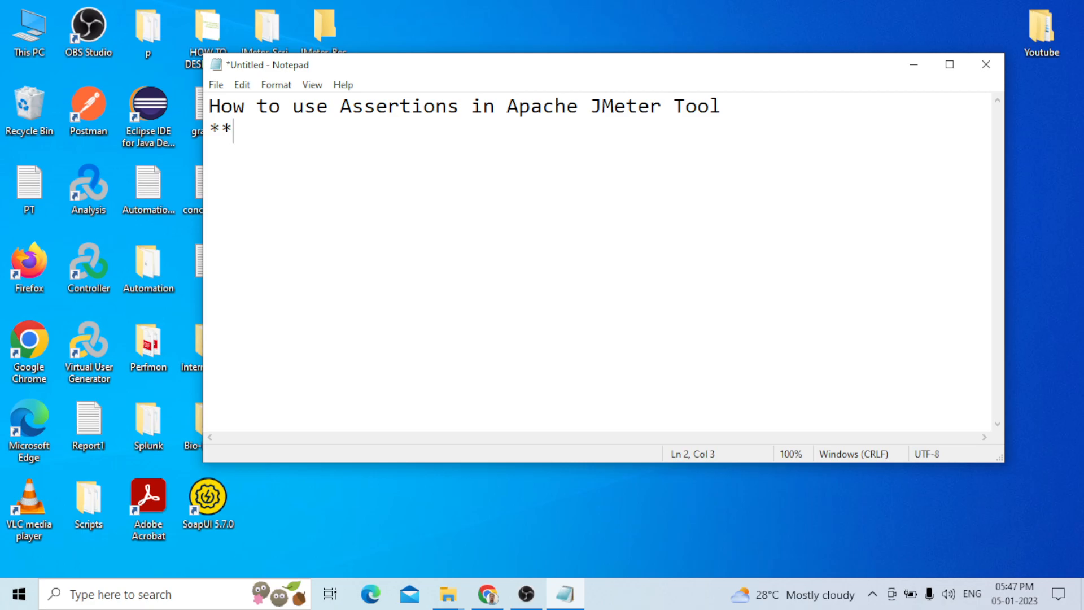
text(*****************************************)
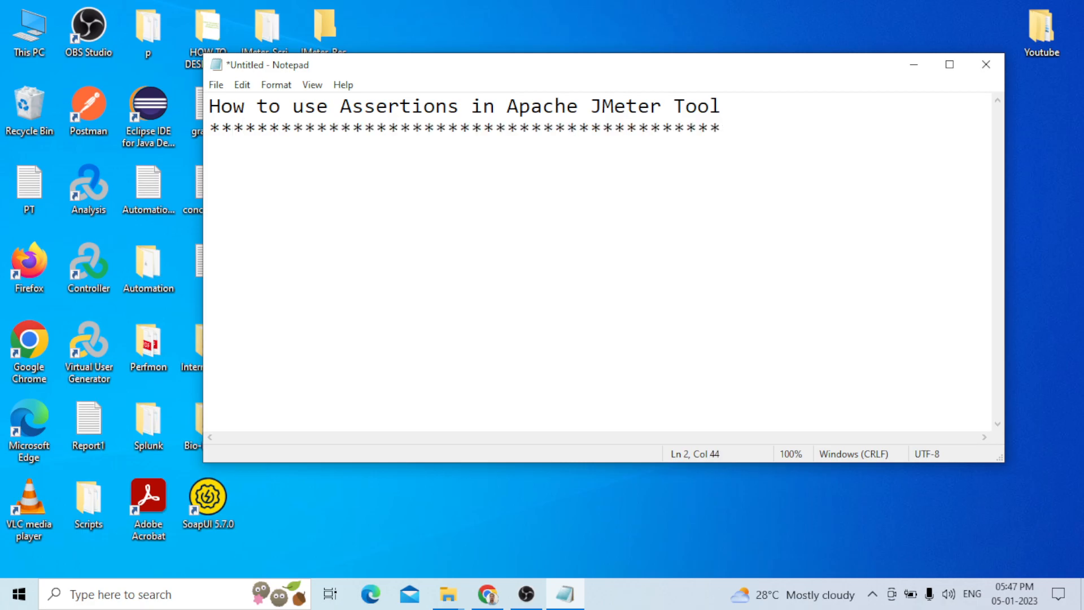
Add a numbered item "1.Response Assertion" below the asterisk line, correcting the misspelled word
key(Return)
text(1.Respo)
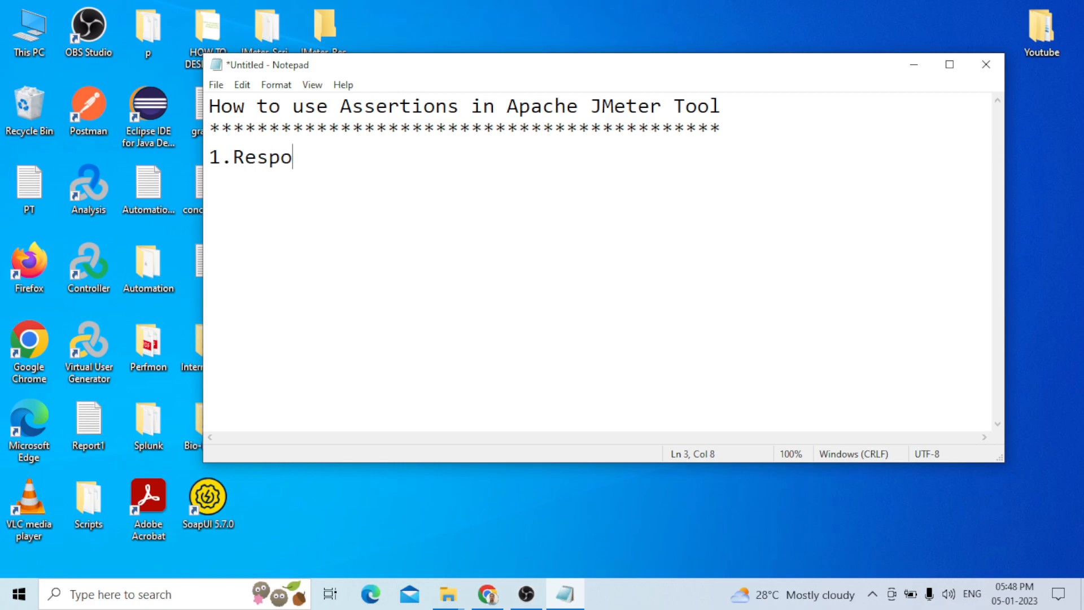
text(nse Seertion)
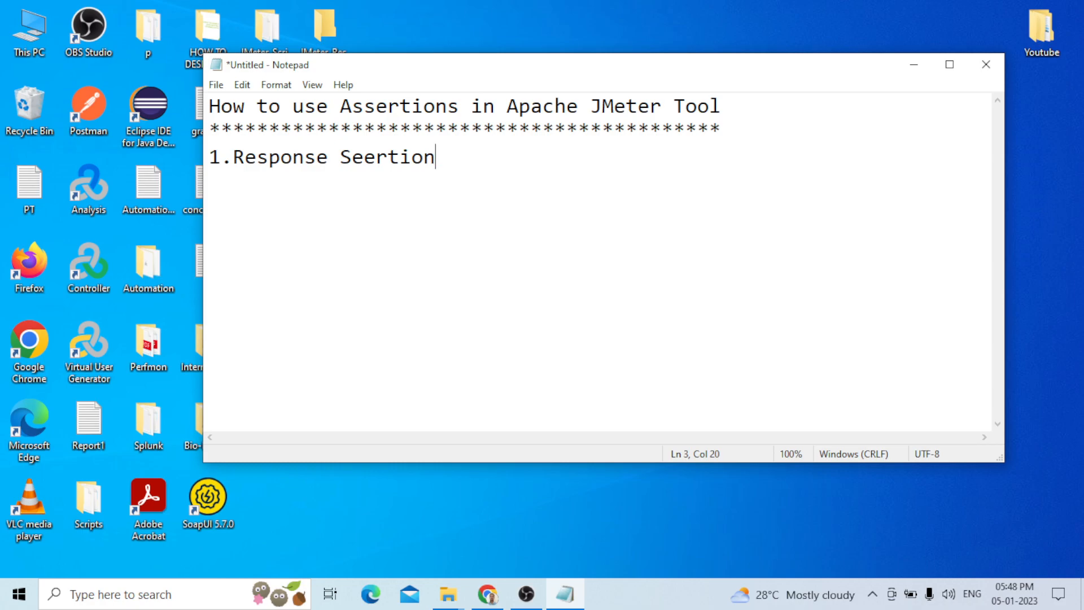
key(BackSpace)
key(BackSpace)
key(BackSpace)
key(BackSpace)
key(BackSpace)
key(BackSpace)
key(BackSpace)
key(BackSpace)
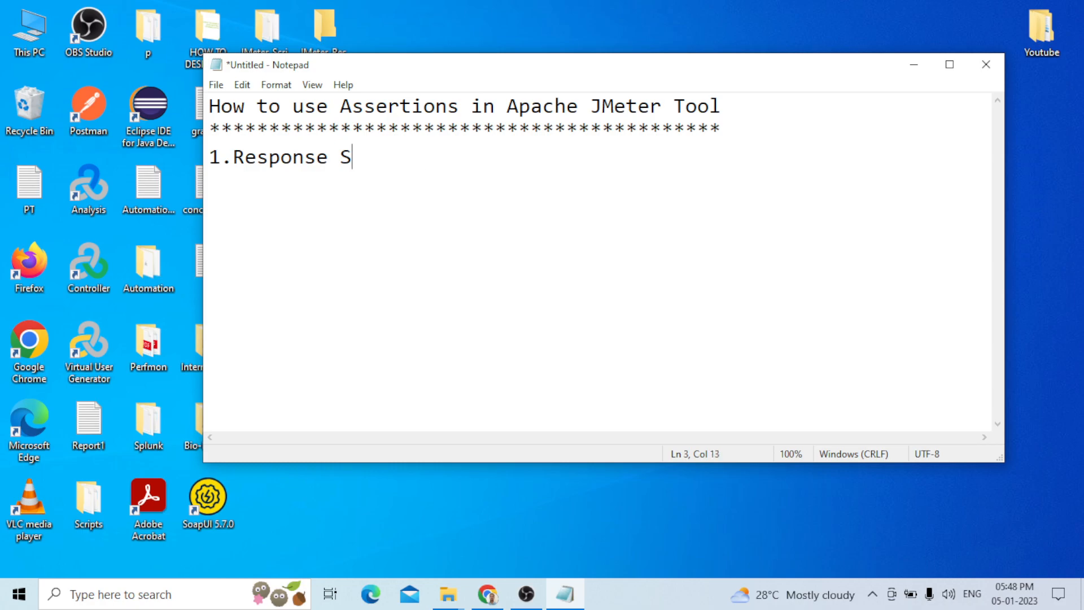
text(Assertion)
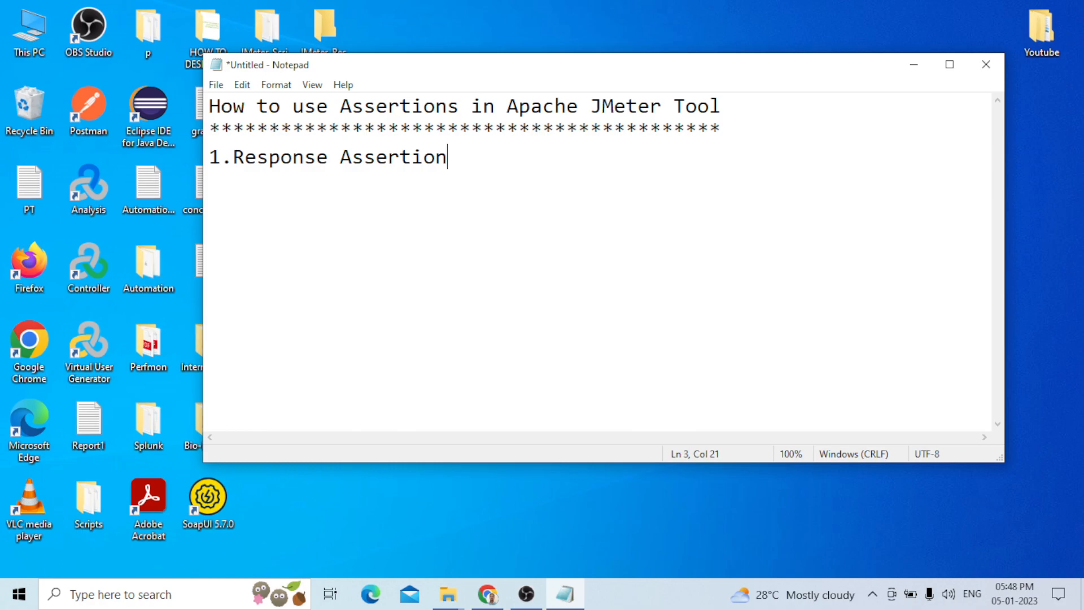
Launch ApacheJMeter from the apache-jmeter-5.4.1 bin folder on Local Disk (E:)
click(448, 594)
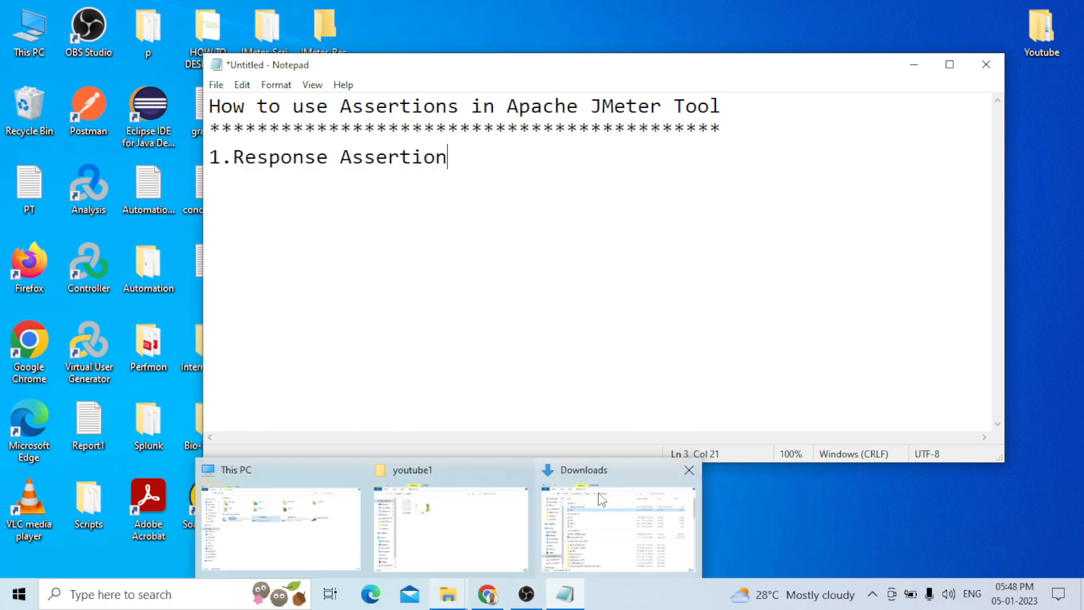
click(295, 540)
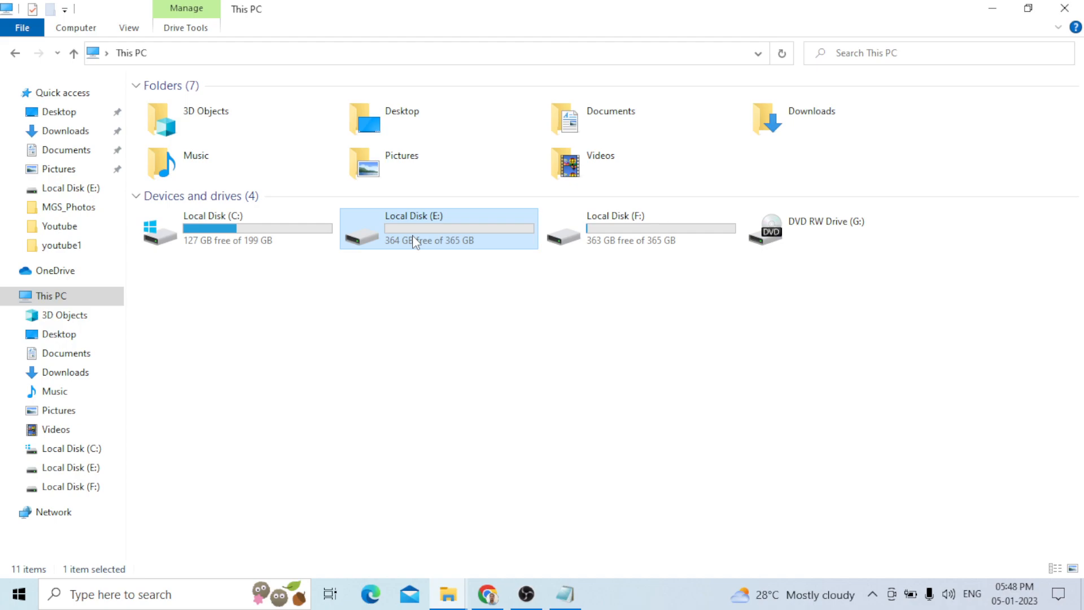
double_click(412, 235)
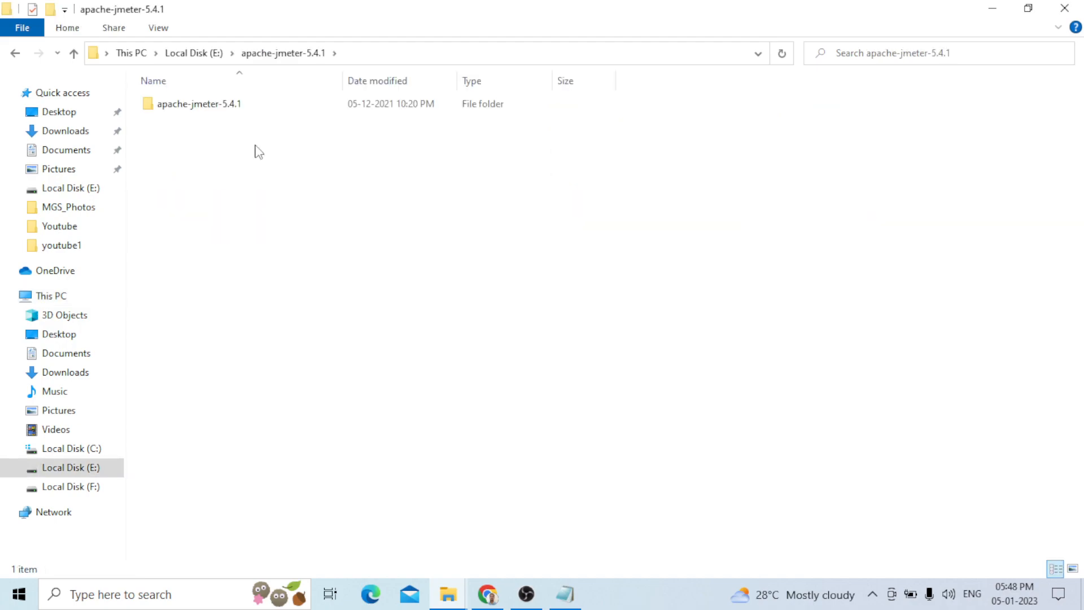
double_click(214, 104)
double_click(206, 105)
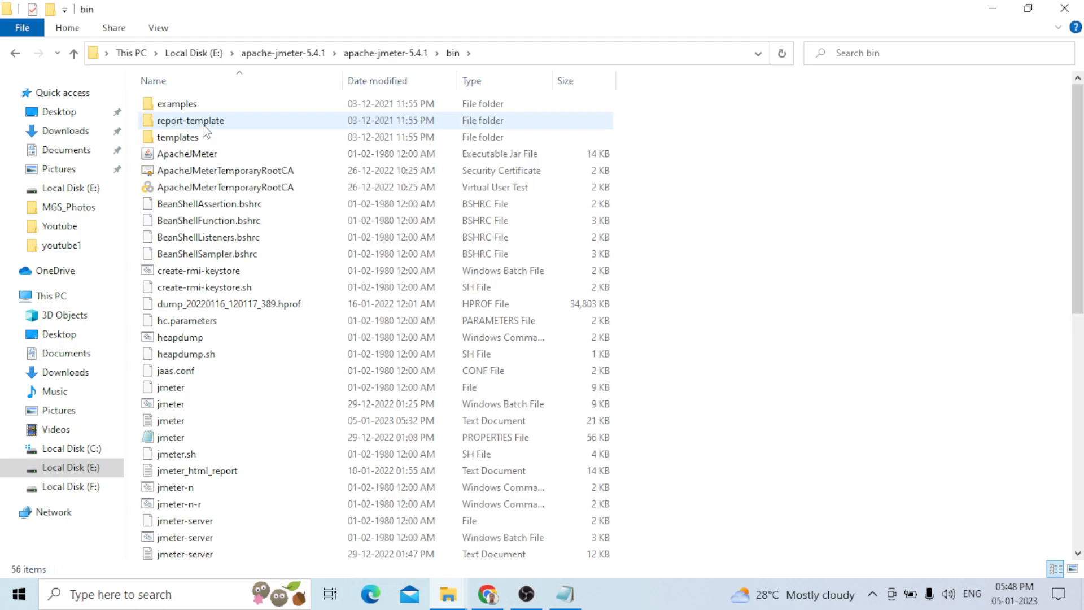
click(189, 156)
double_click(189, 156)
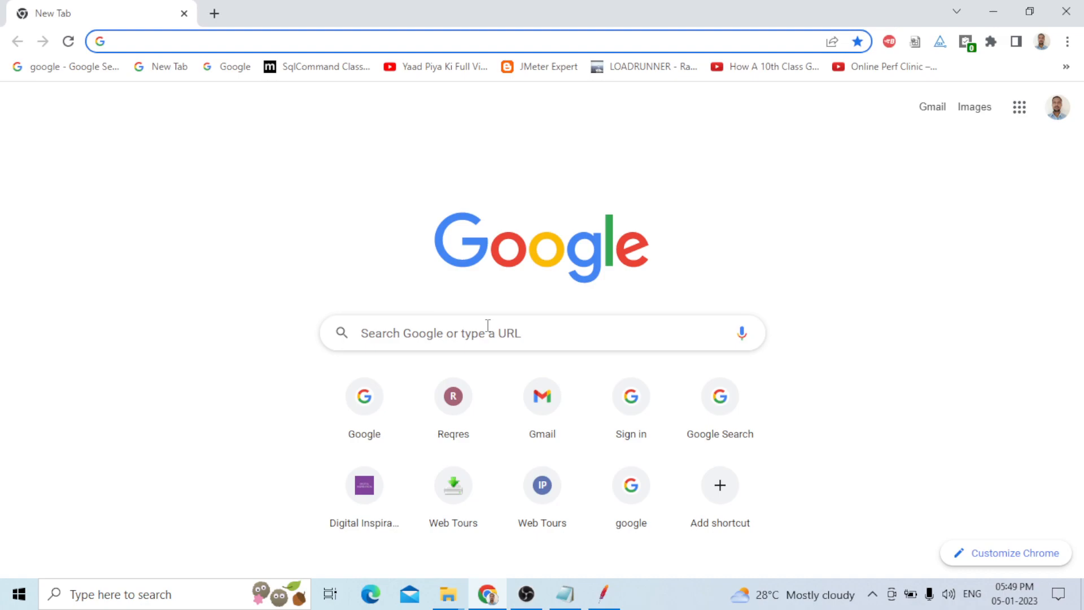
Search for lifecharger.org in Chrome, open the site, and select its address
text(life)
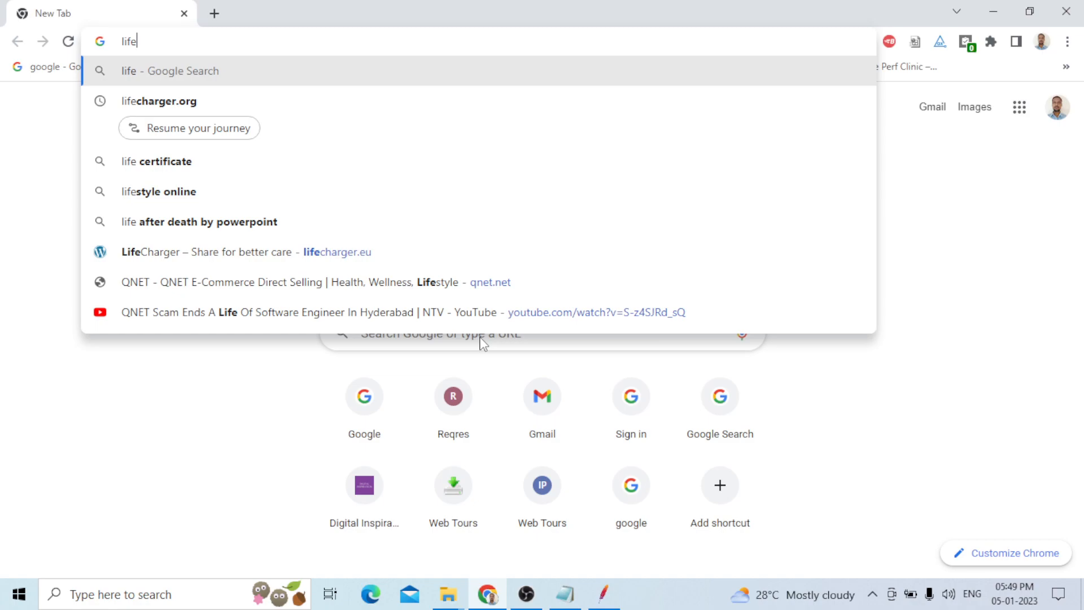
key(Down)
key(Down)
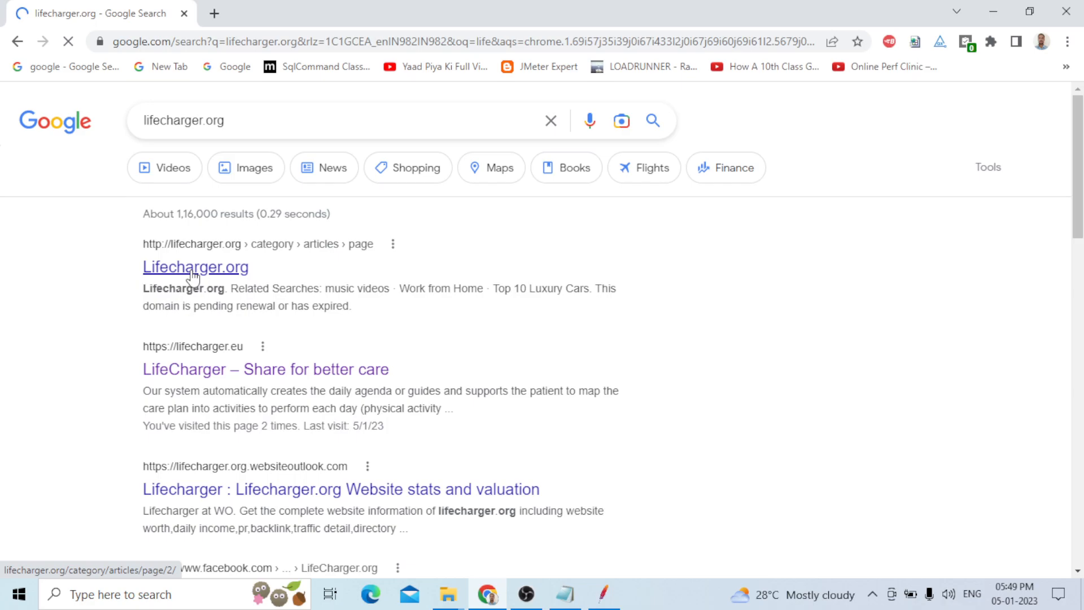
drag(381, 41, 257, 41)
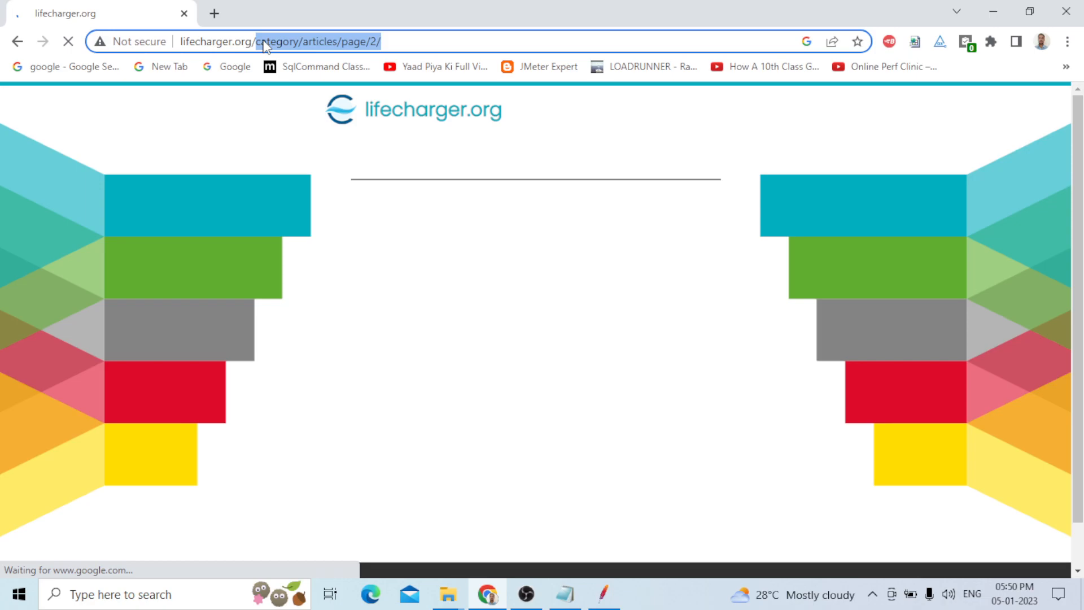
Paste the copied site address a few lines below the list item in Notepad
key(alt+Tab)
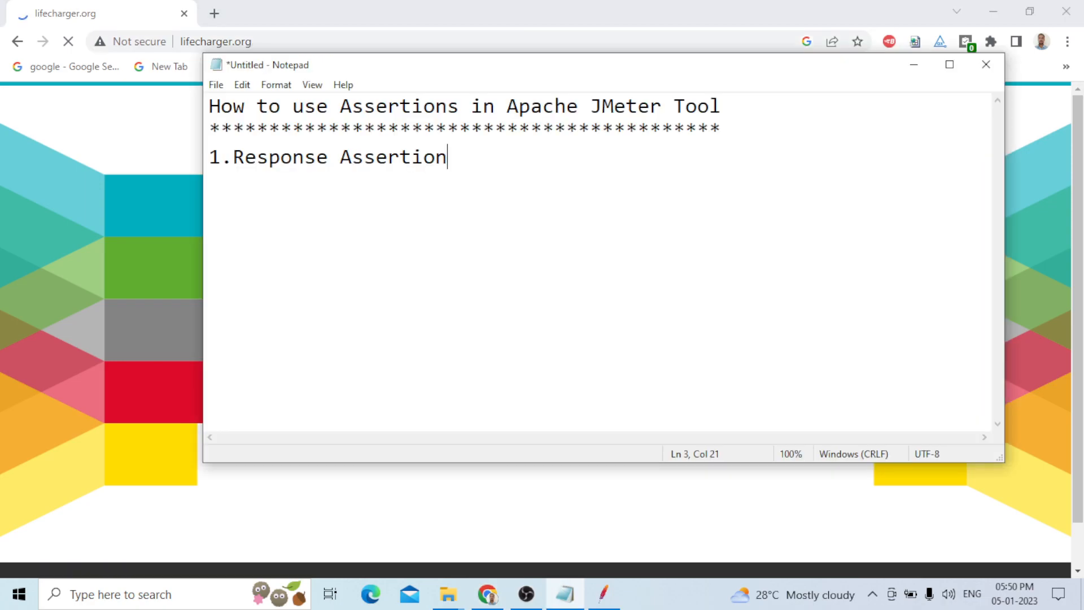
key(Return)
key(Return)
key(Return)
key(Return)
key(Return)
key(Return)
key(Return)
key(Return)
text(http://lifecharger.org/)
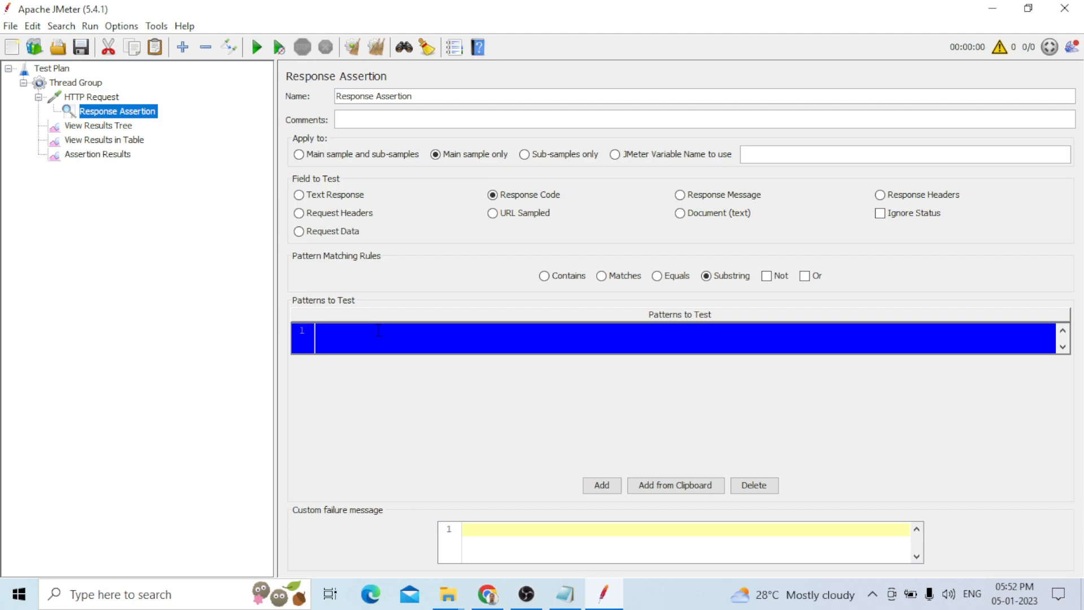
In the Response Assertion, set the pattern matching rule to Contains and add the pattern 200
double_click(379, 331)
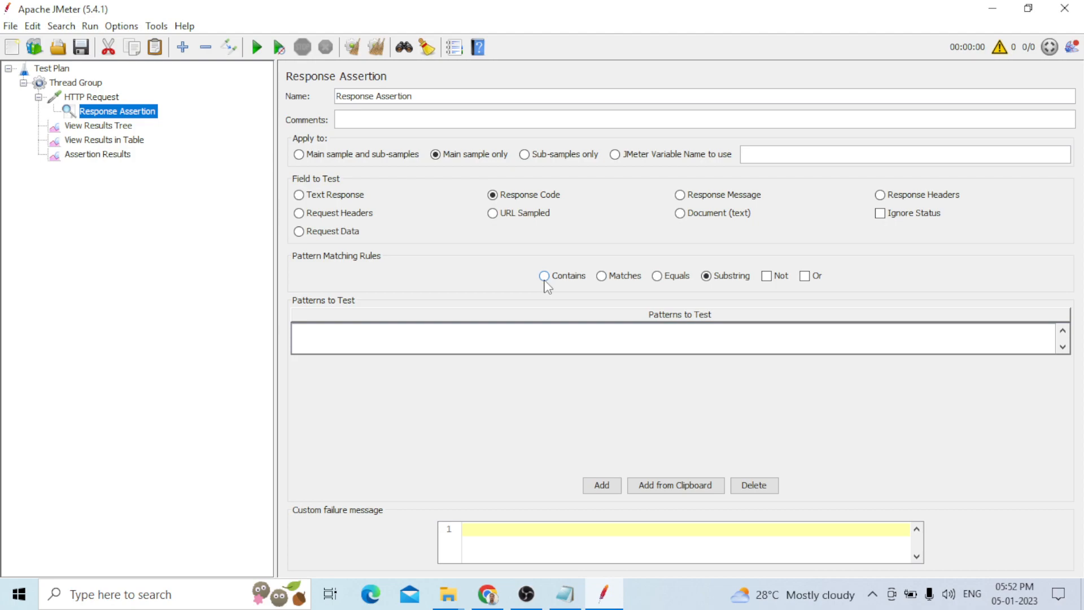
click(601, 276)
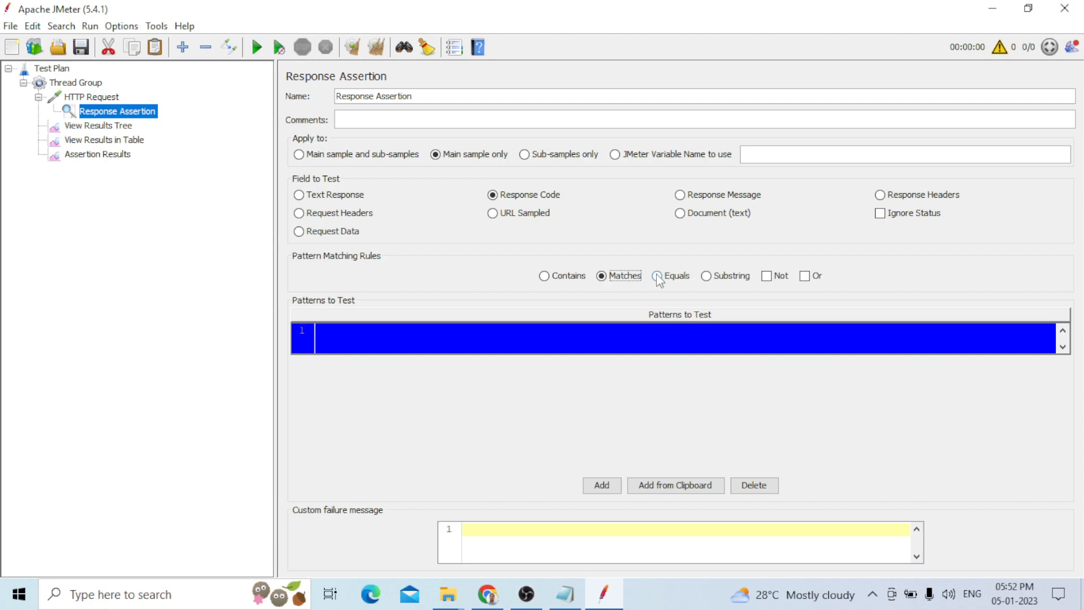
click(544, 276)
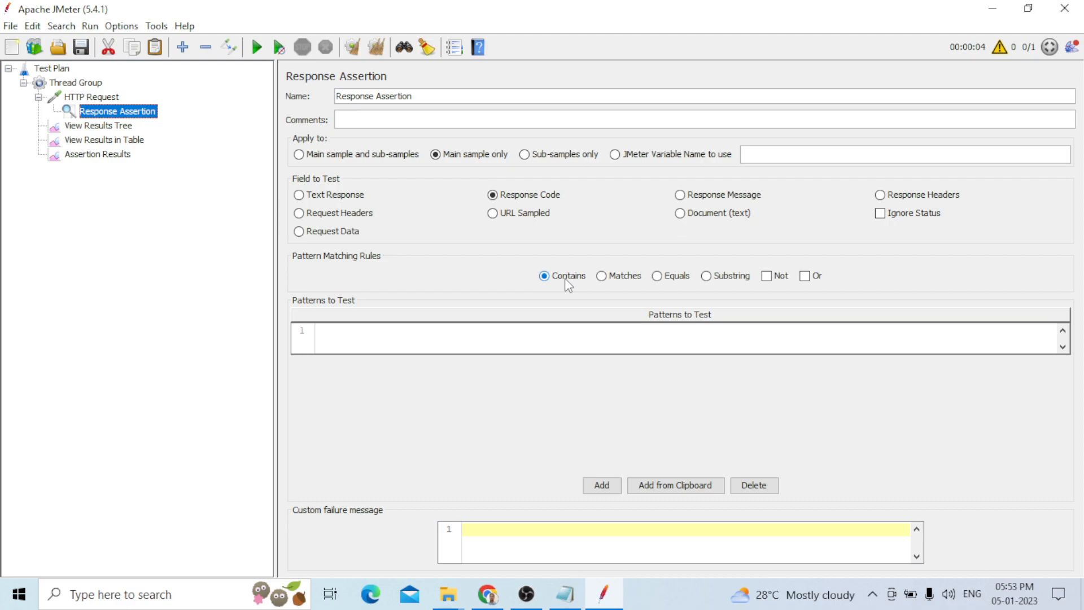
click(347, 335)
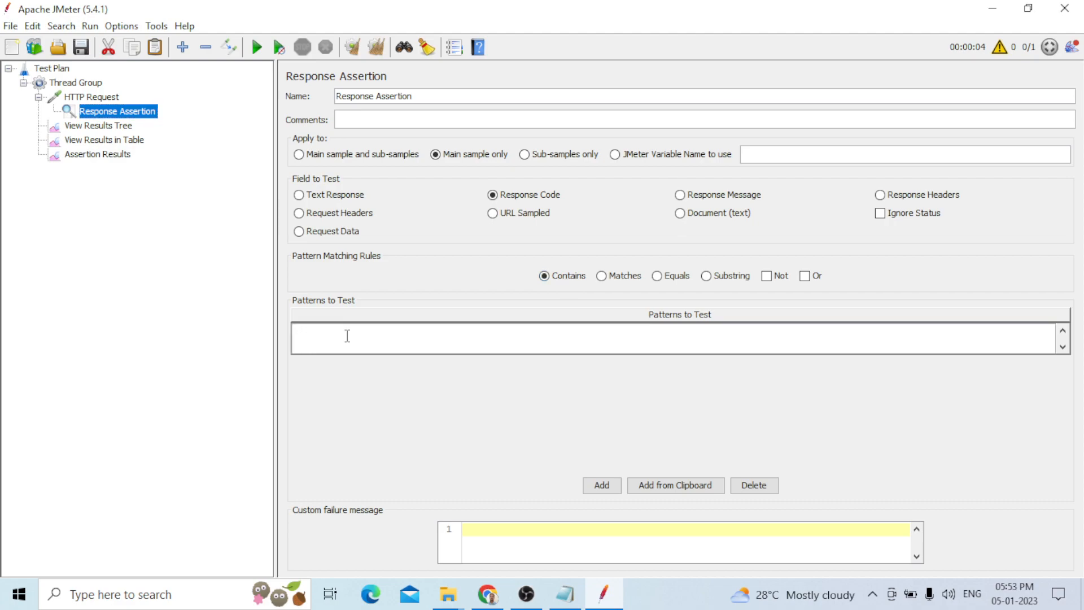
text(200)
Inspect the sampler result in View Results Tree
click(98, 115)
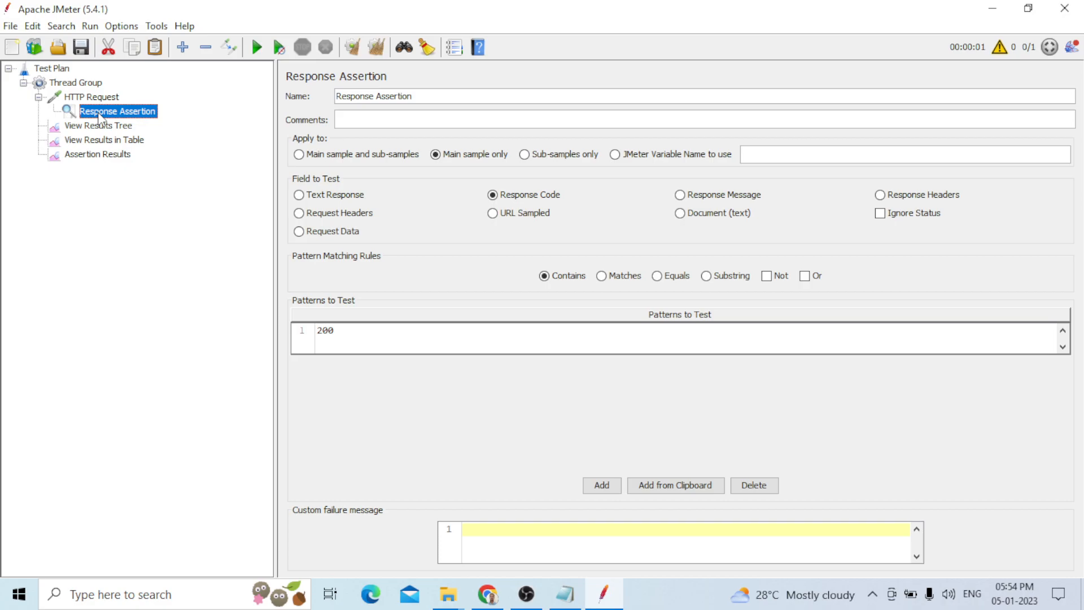
click(99, 124)
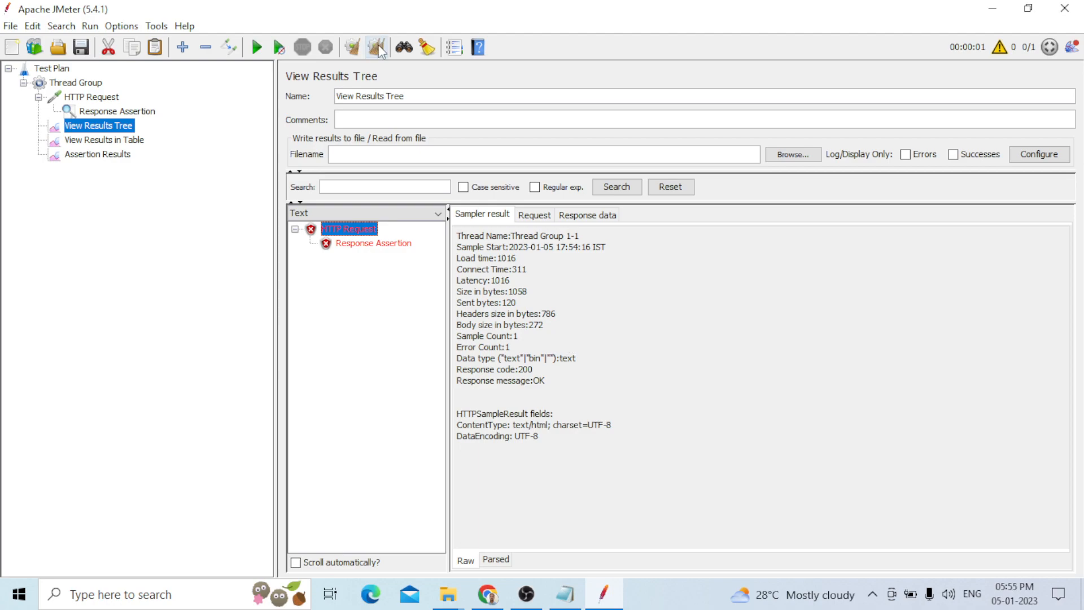
Disable the Response Assertion under the HTTP Request
click(142, 112)
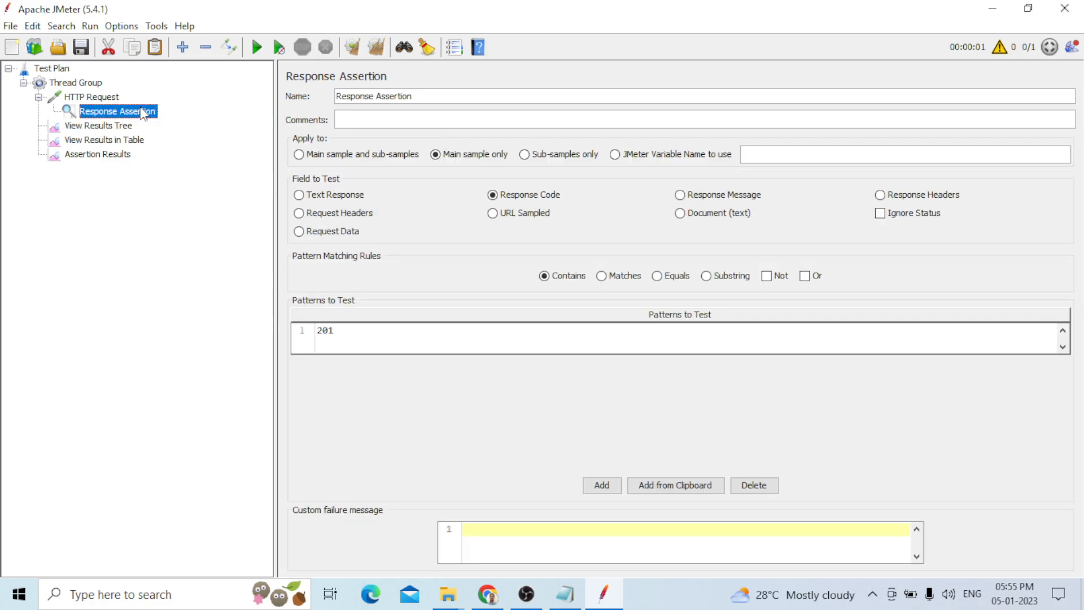
right_click(143, 111)
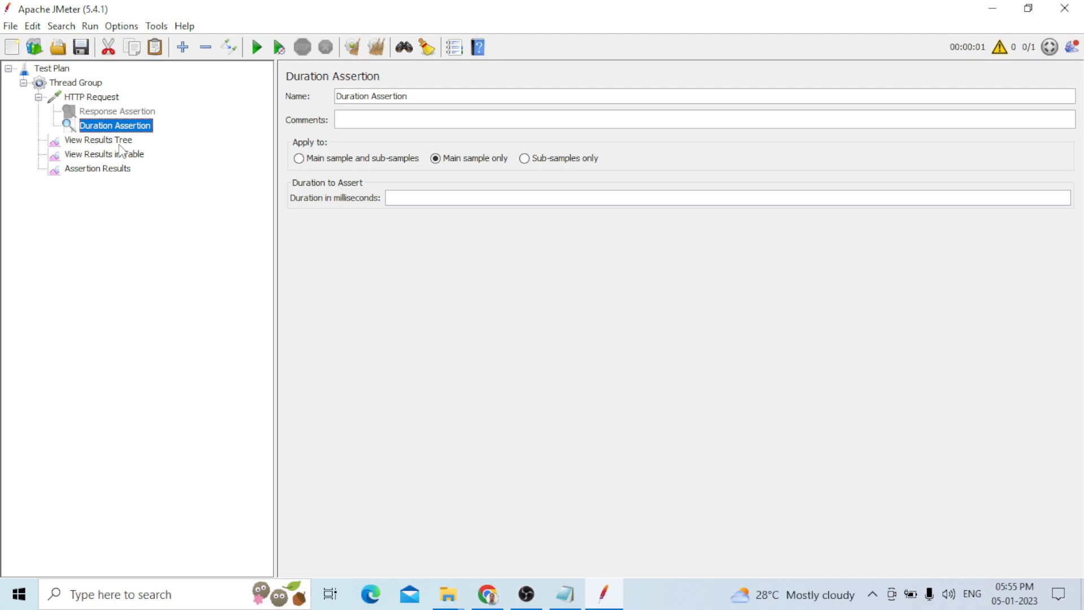
Inspect the HTTP Request result in View Results Tree
click(120, 141)
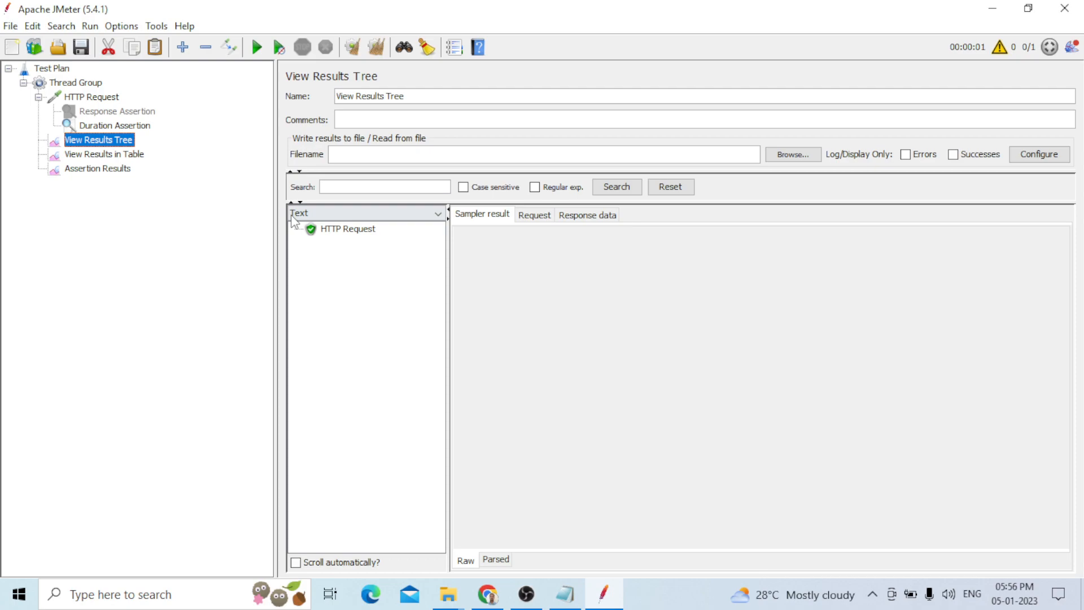
click(326, 230)
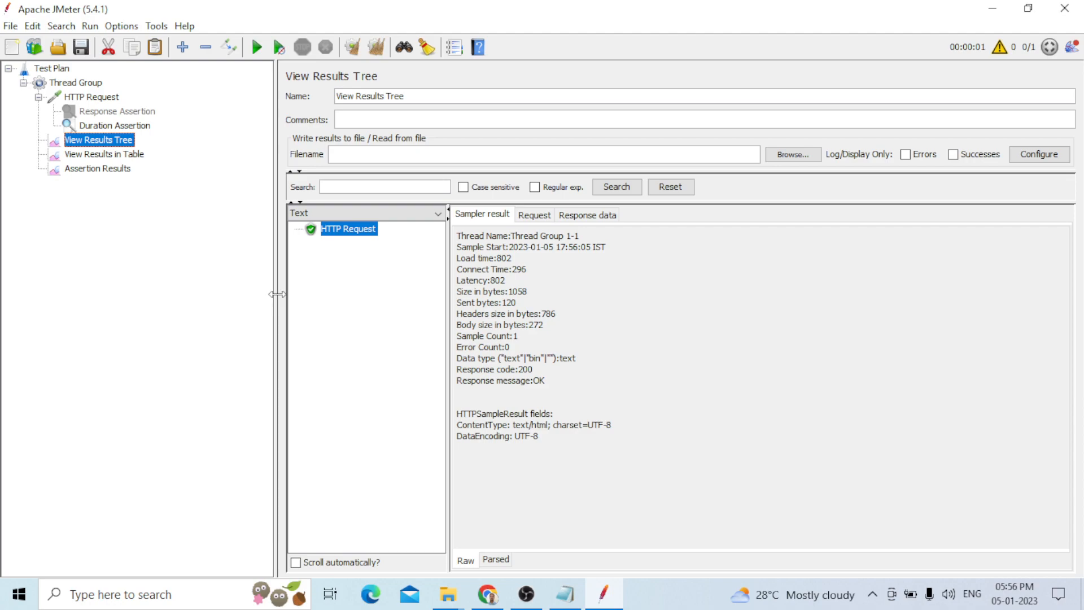
Edit the Duration Assertion's duration in milliseconds
key(Up)
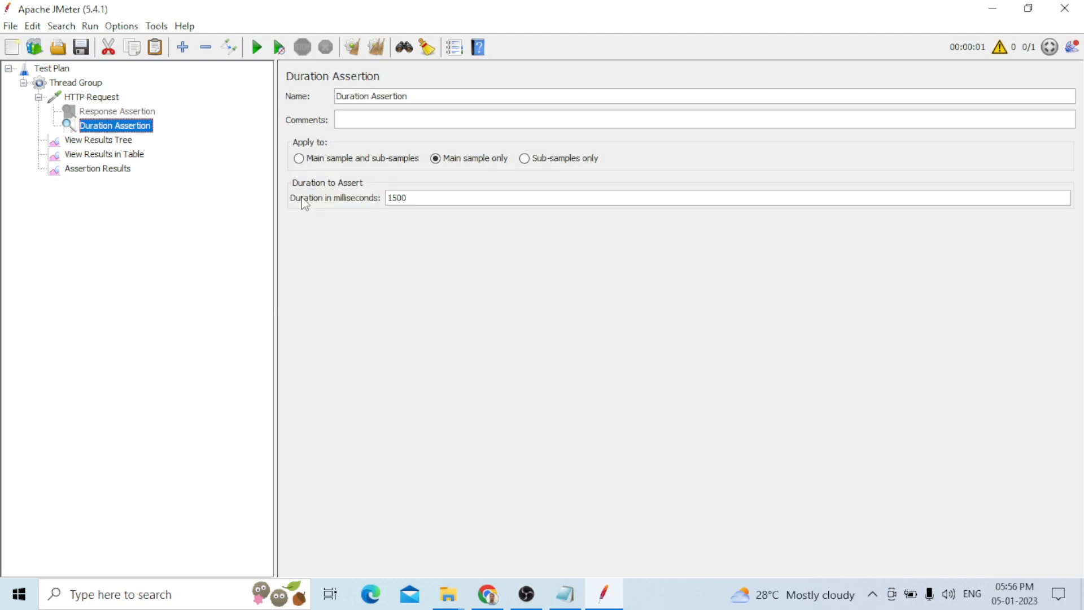
click(430, 198)
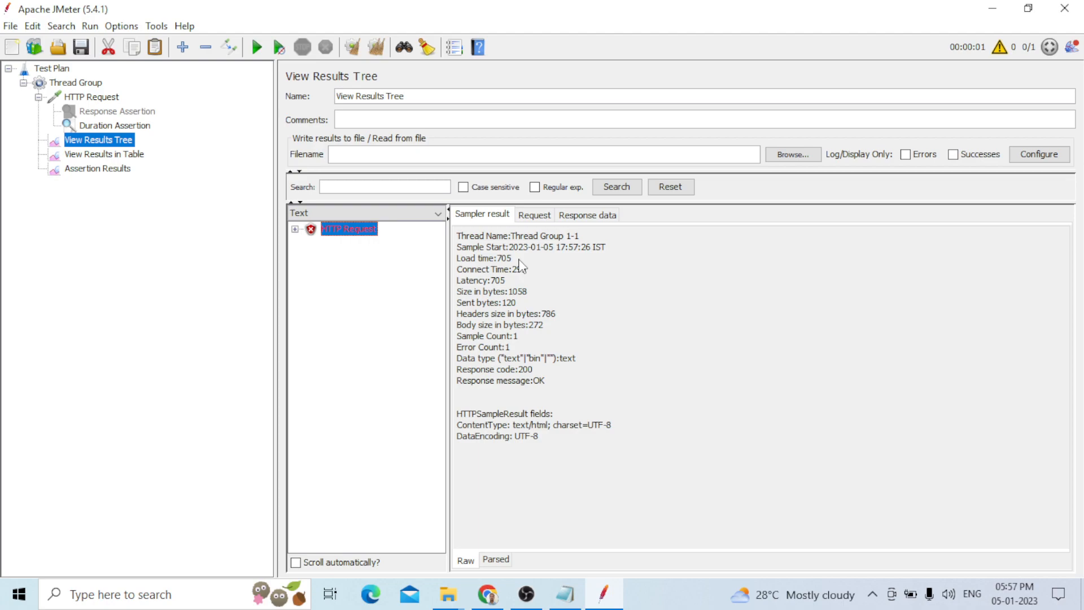
Add a Size Assertion to the HTTP Request with a size of 1000 bytes
click(95, 127)
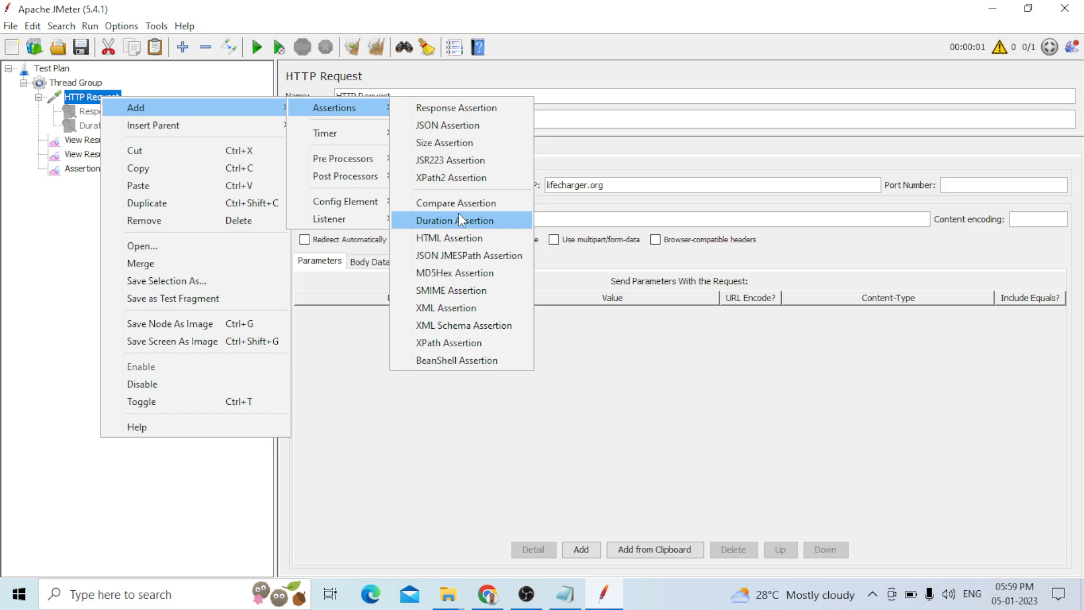
click(444, 142)
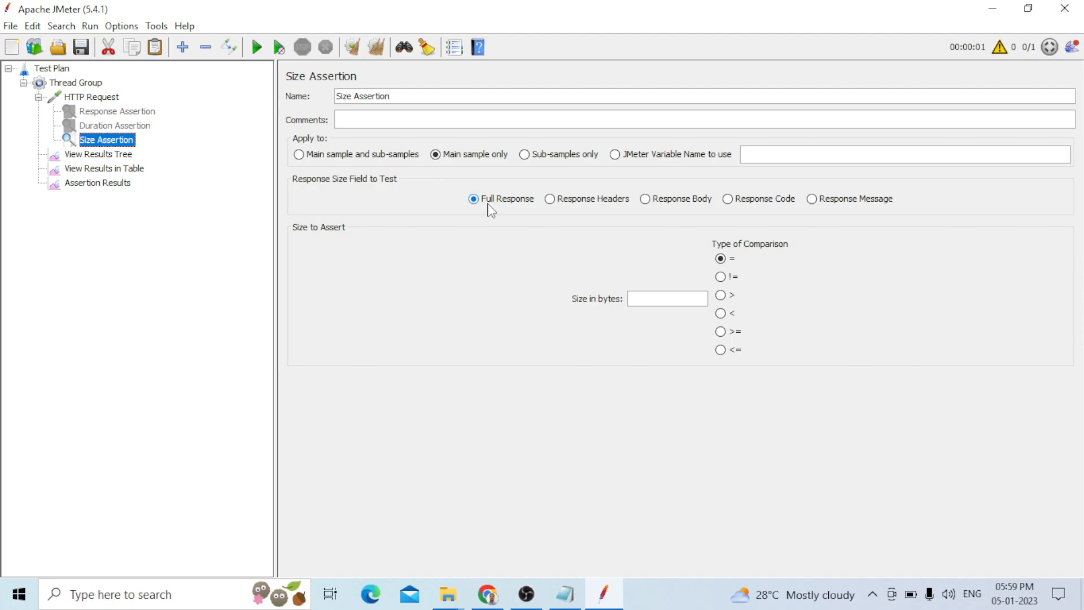
click(658, 299)
text(1000)
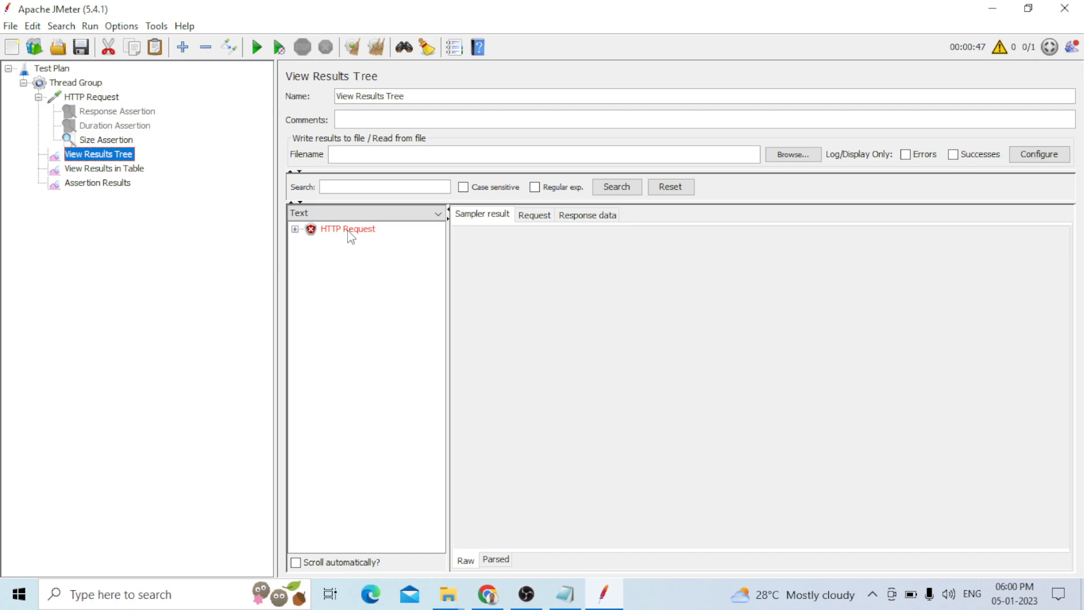
Inspect the failed HTTP Request result in View Results Tree
click(349, 232)
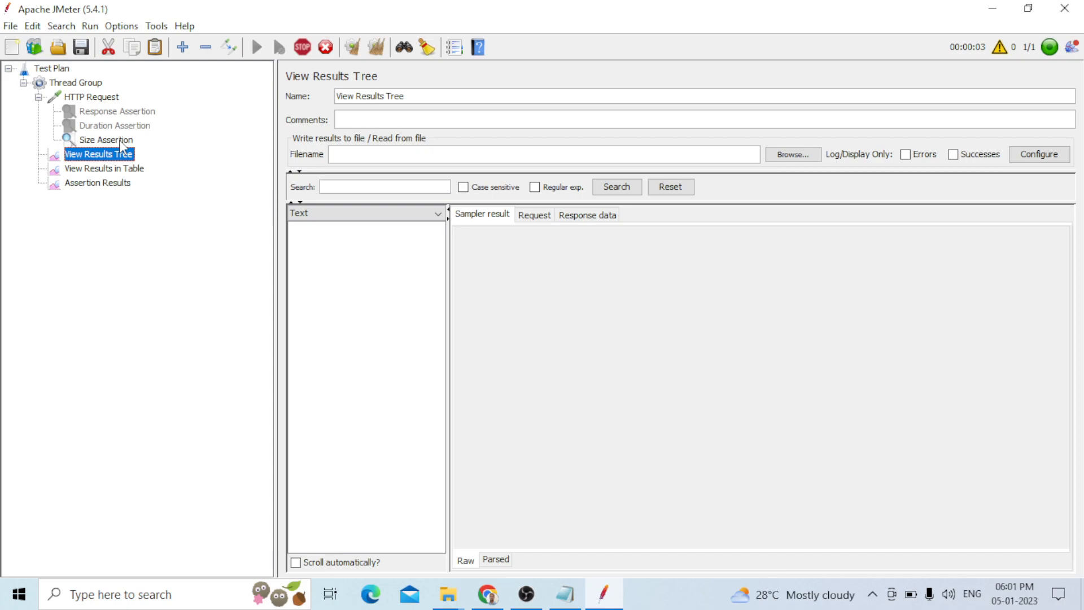
Review the Size Assertion settings, then move on to the View Results Tree listener
click(119, 140)
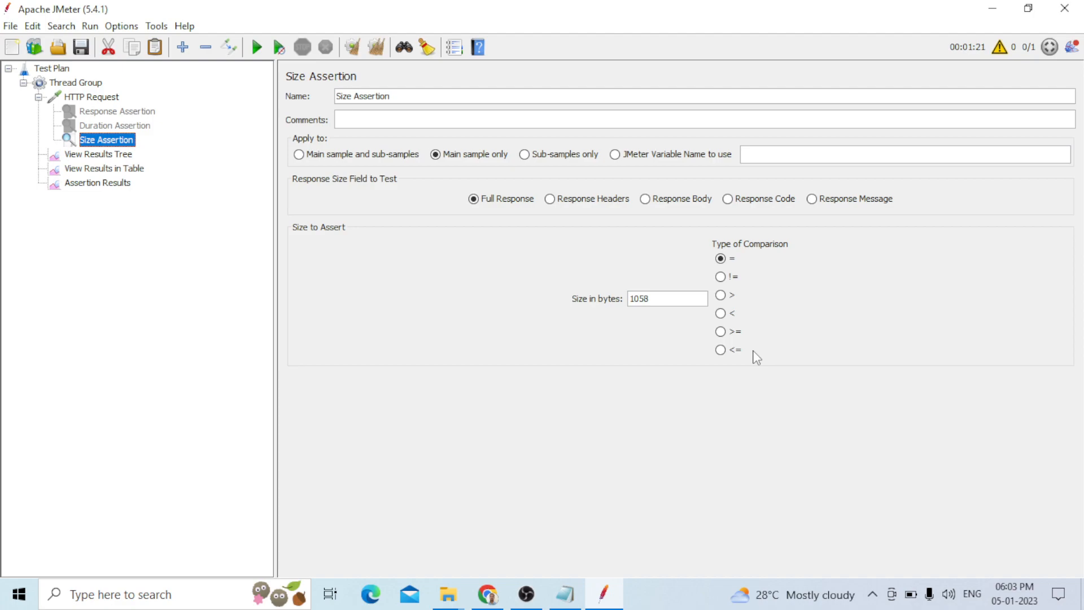
key(Down)
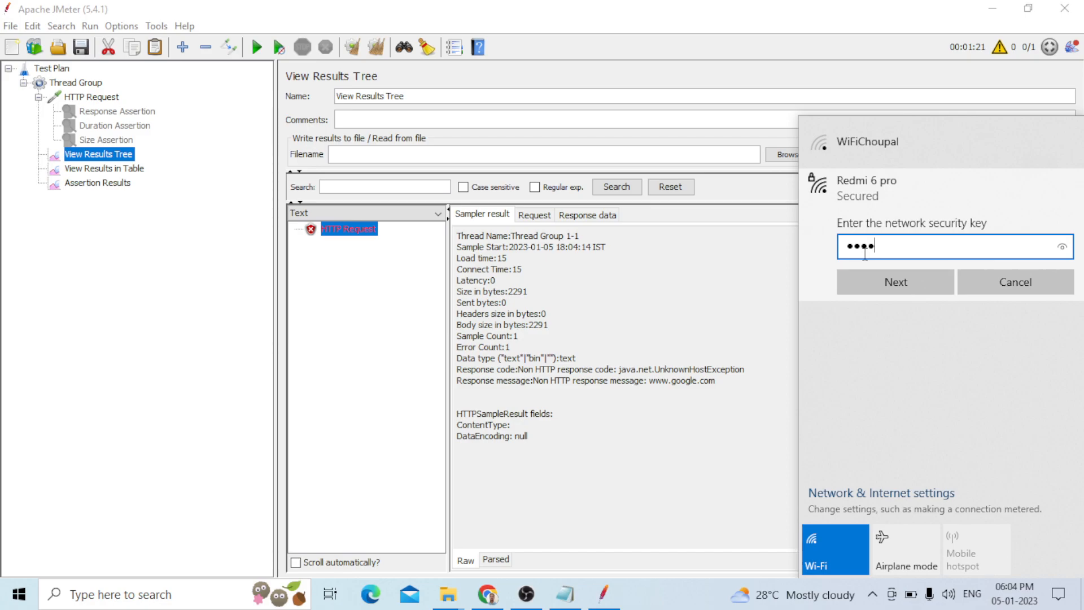
Enter the network security key for the Redmi 6 pro Wi-Fi network and continue connecting
click(912, 284)
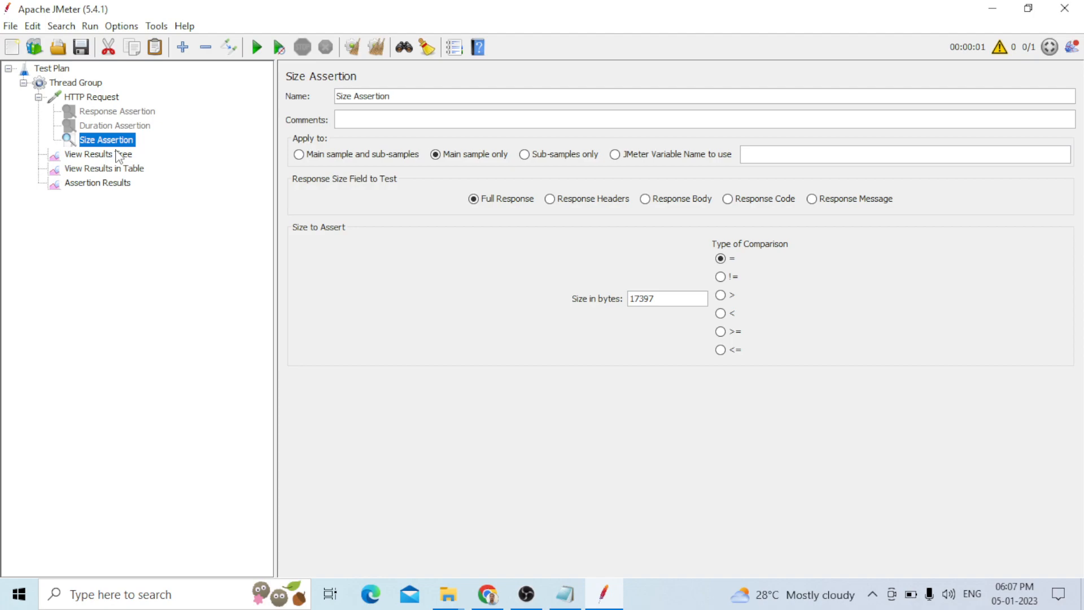
Inspect the HTTP Request sample result in View Results Tree
click(118, 156)
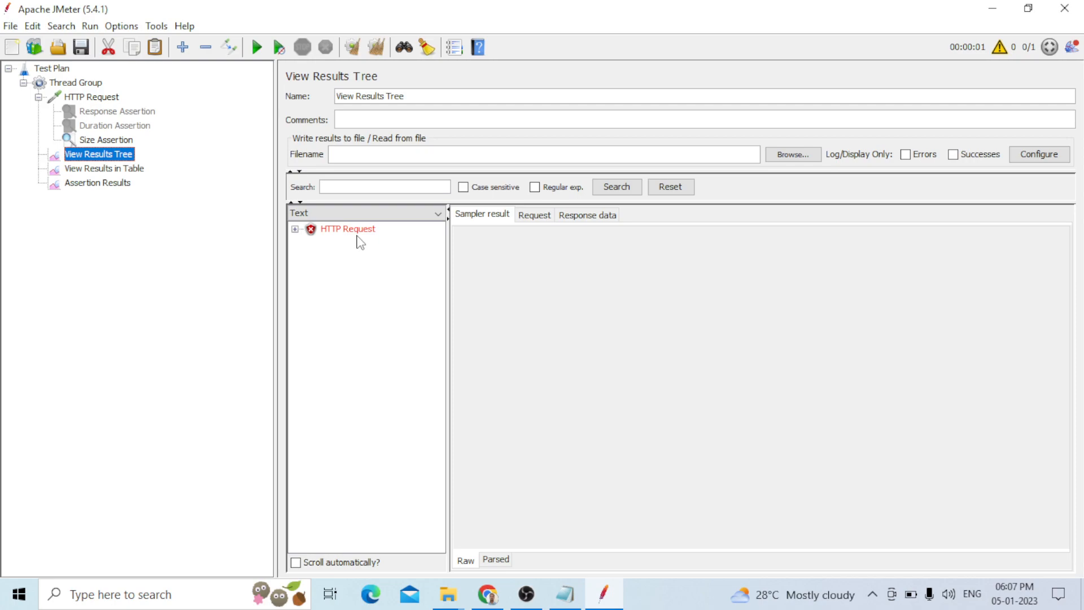
click(350, 229)
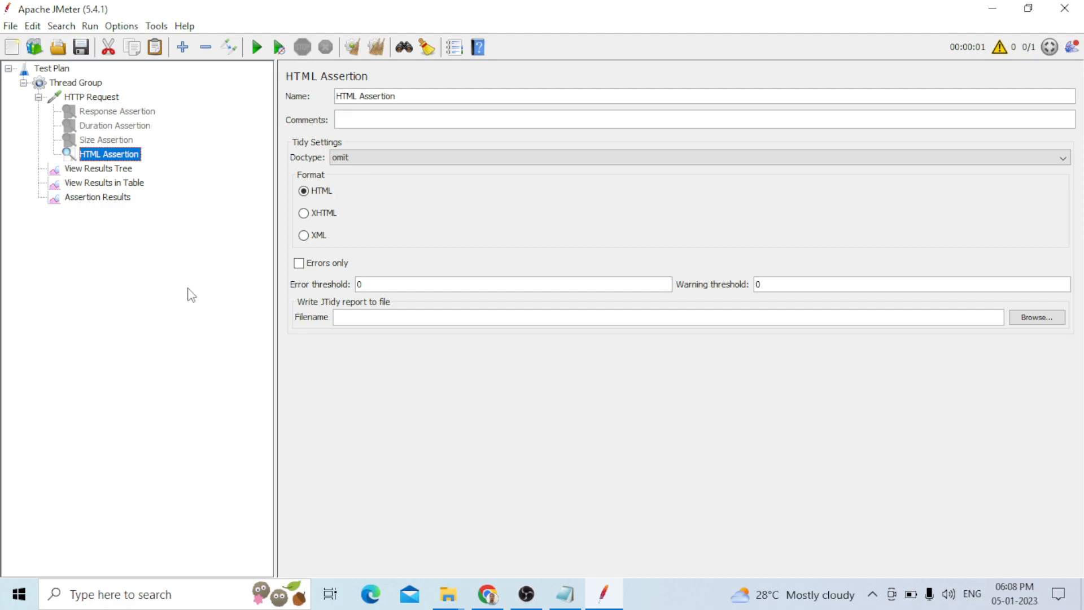
Set the HTML Assertion's error threshold and warning threshold to 100
click(112, 99)
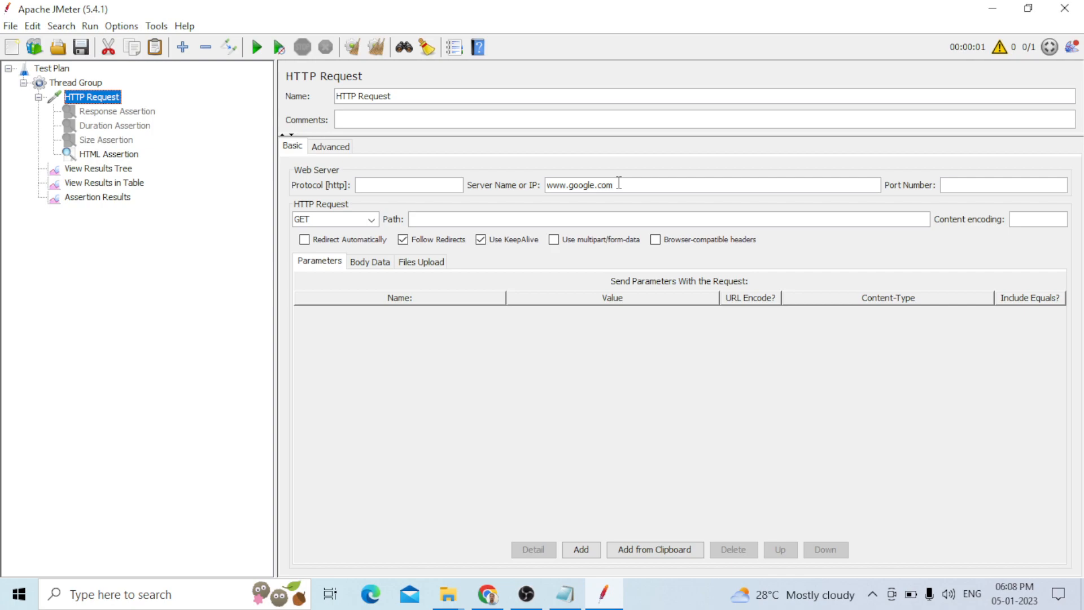
click(109, 154)
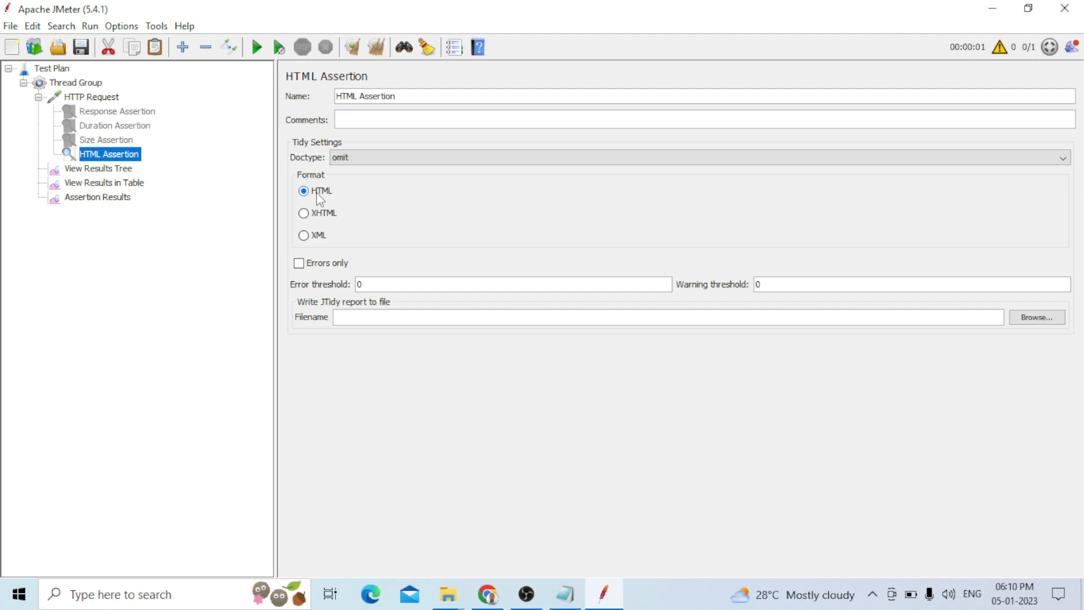
click(374, 290)
key(BackSpace)
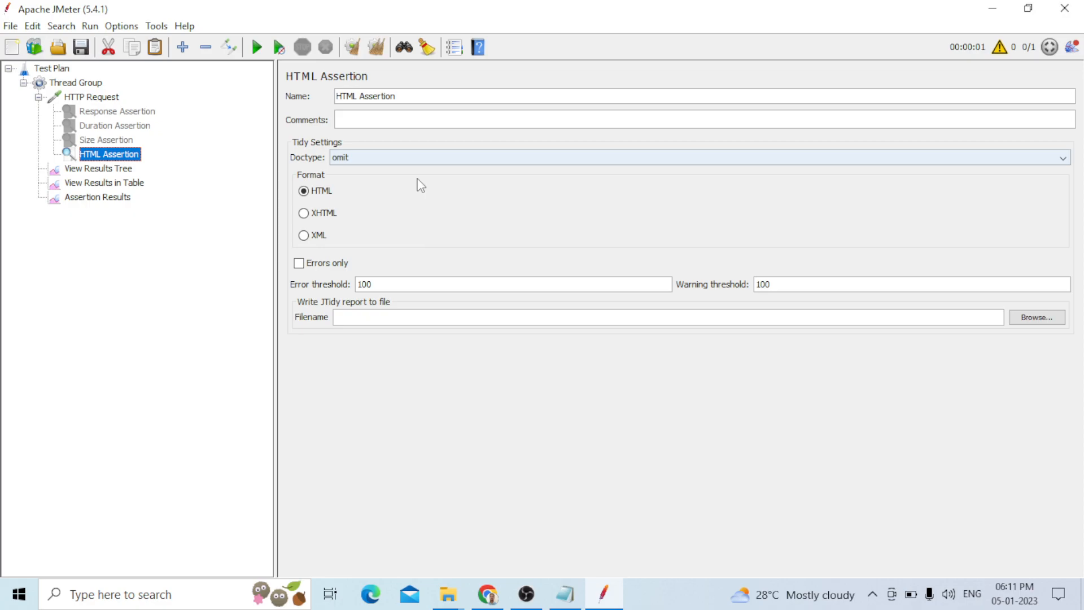
Add an XML Assertion to the HTTP Request
right_click(90, 97)
mouse_move(254, 110)
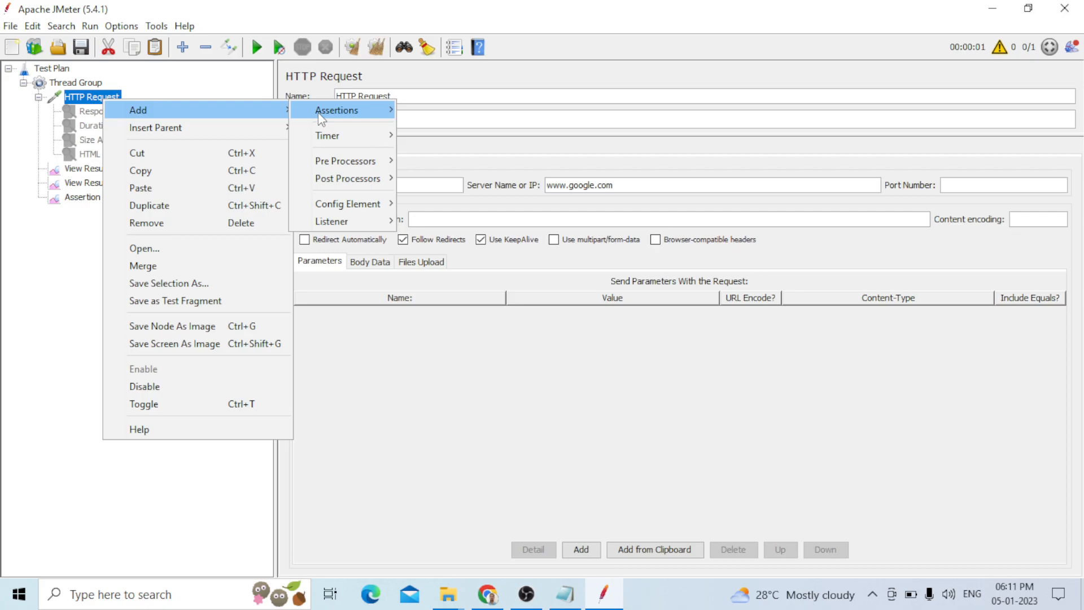
click(441, 305)
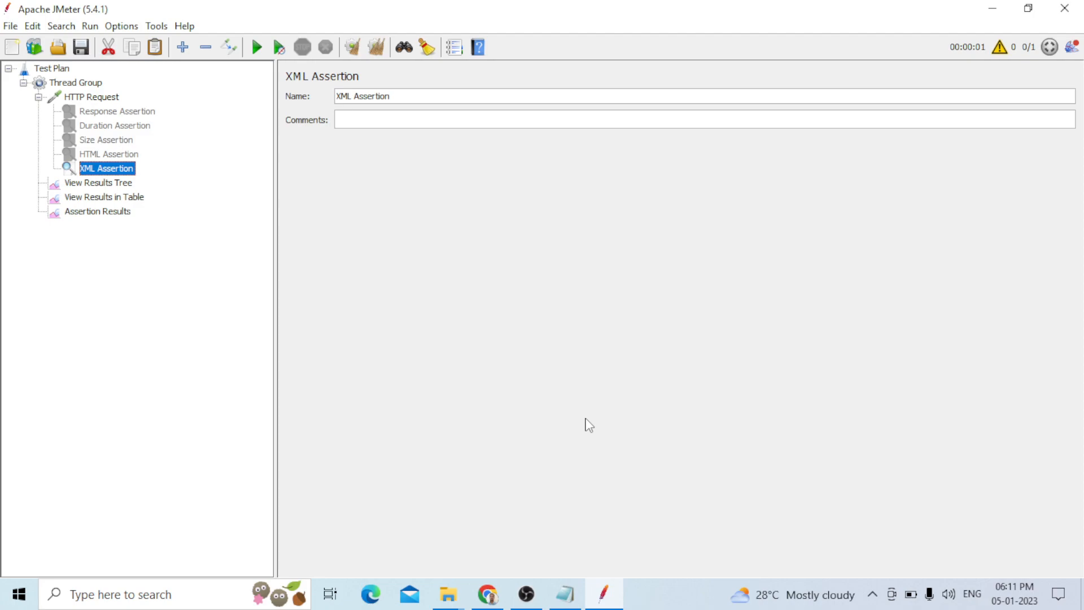
Inspect the XML Assertion outcome in Assertion Results and View Results Tree
key(Down)
key(Down)
key(Down)
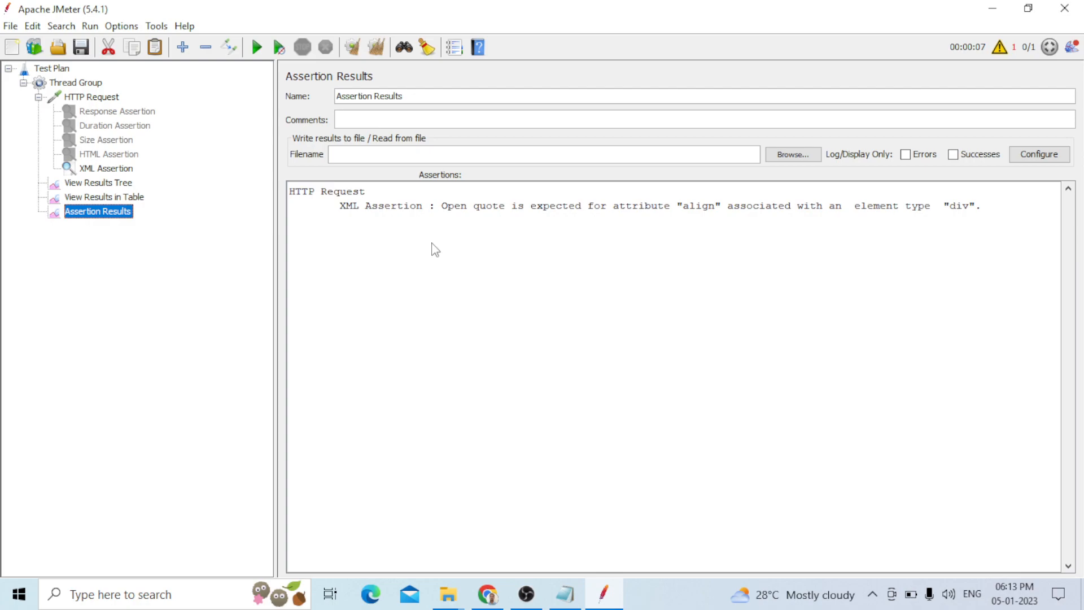
key(Up)
key(Up)
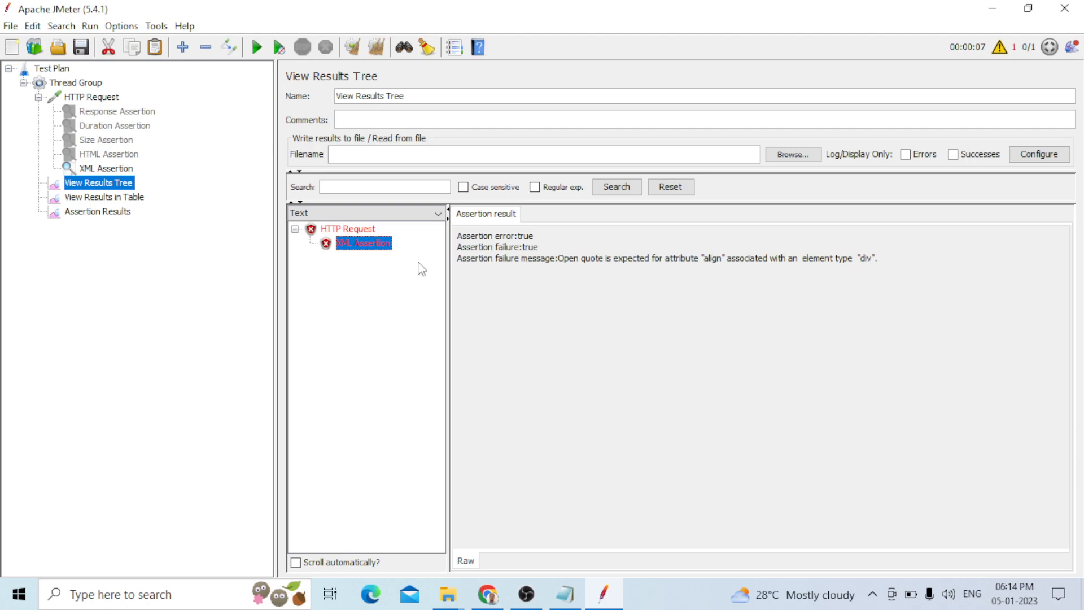
Clear all listener results and step through the tree elements
key(ctrl+e)
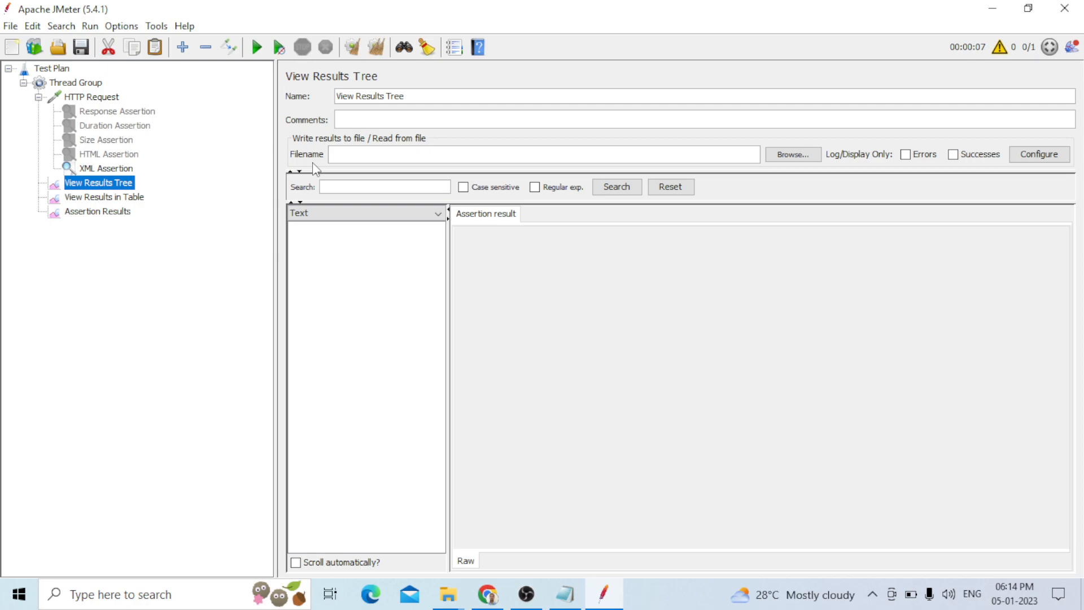
key(Down)
key(Down)
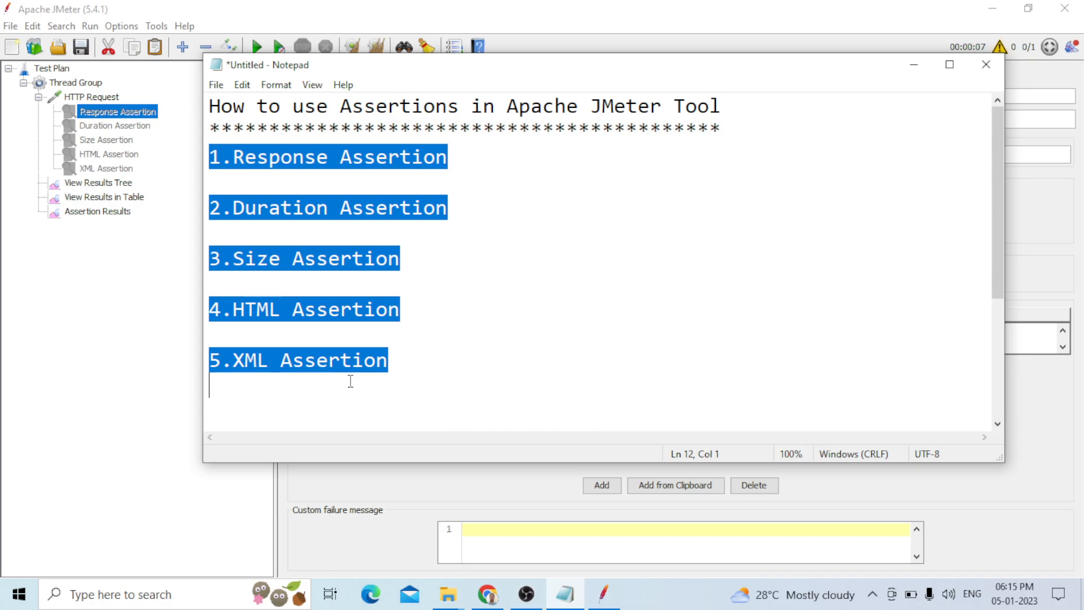
Deselect the notes and place the cursor at the end of the '5.XML Assertion' line
click(231, 387)
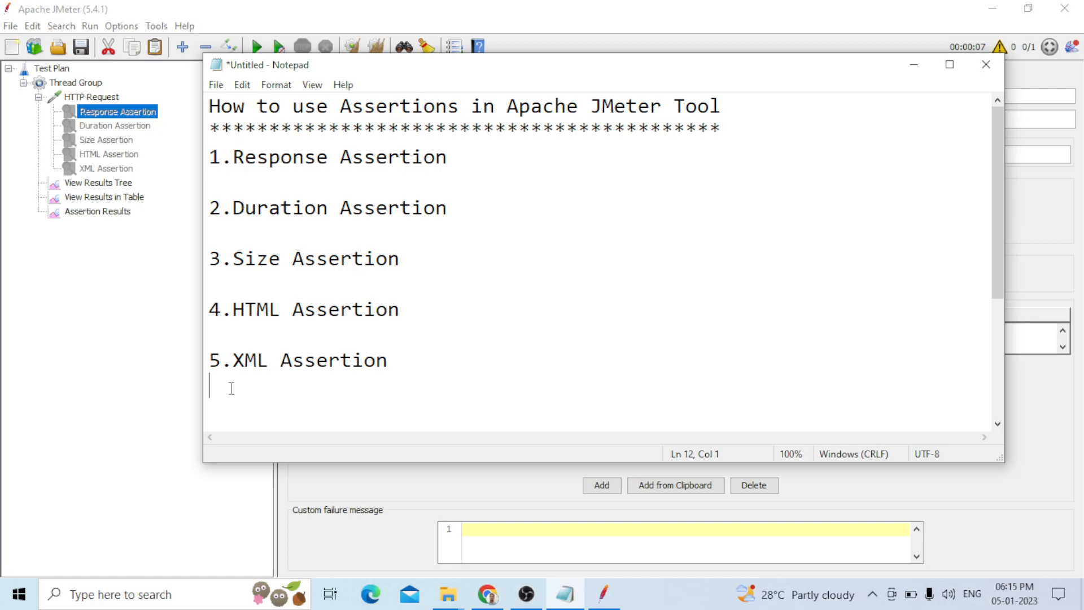
click(413, 354)
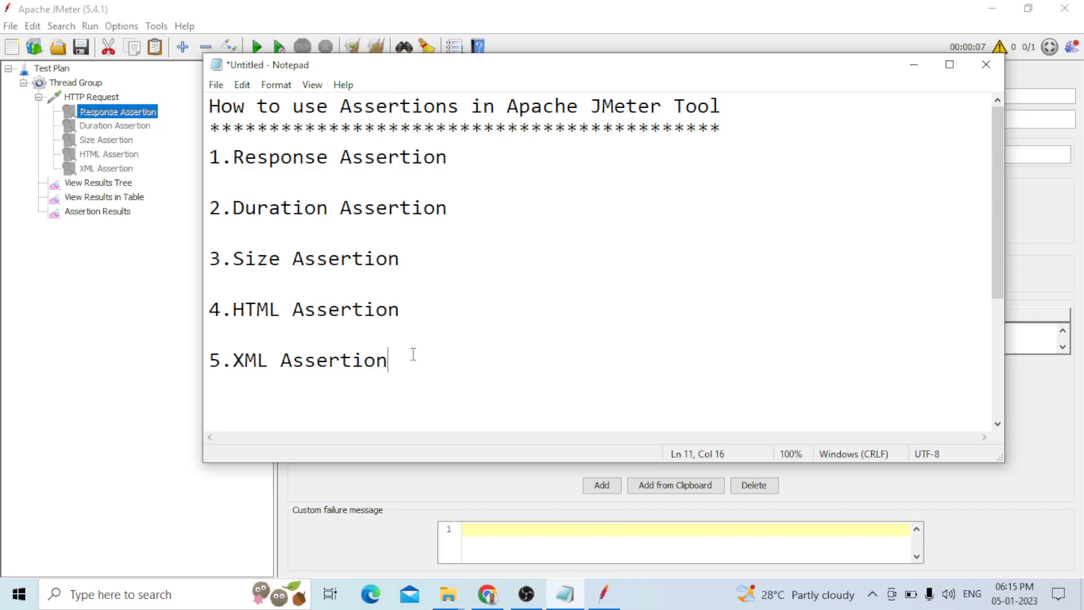